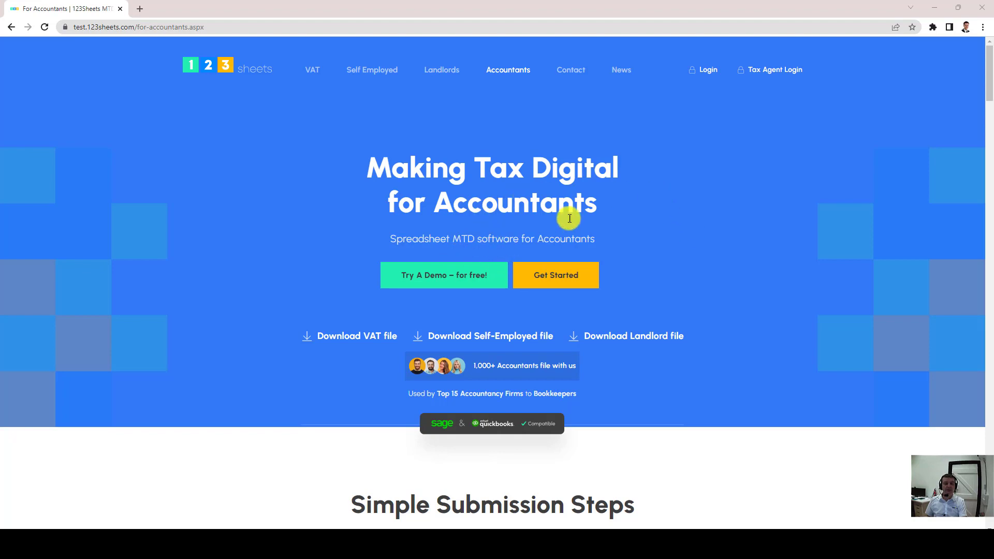
# Step: Launch the Self Employed demo from the accountants' free demo options
pyautogui.click(423, 280)
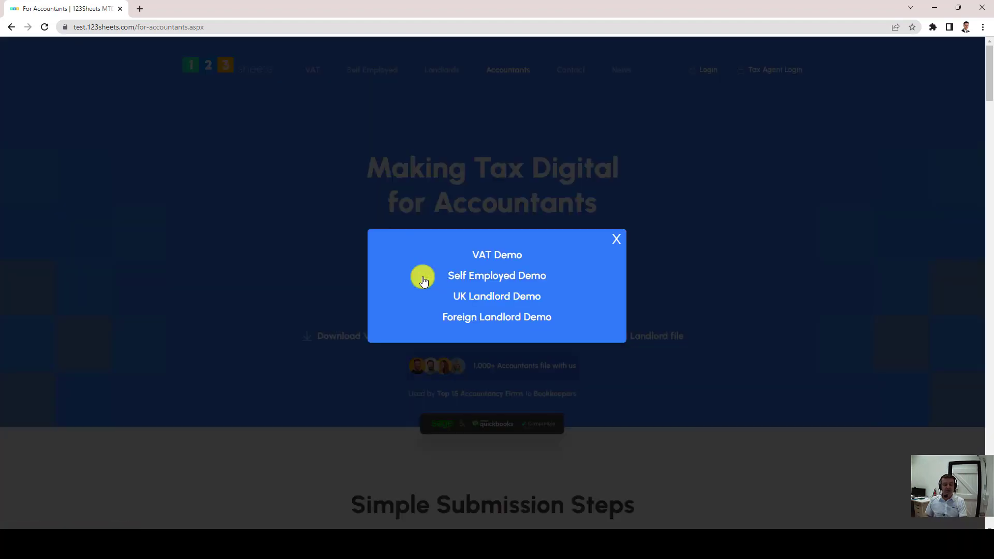
pyautogui.click(490, 277)
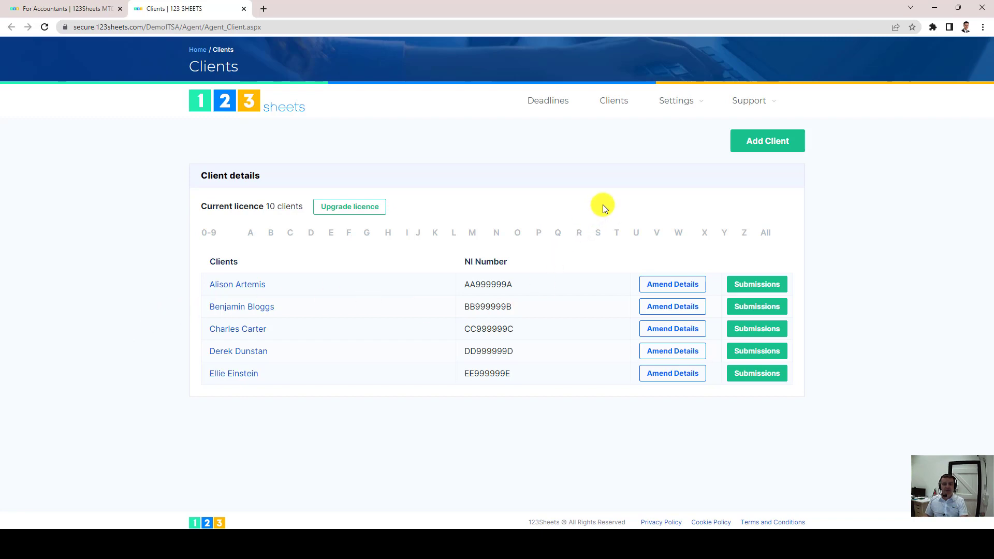
# Step: Filter the client list by the letter B, and then list all clients again
pyautogui.moveTo(681, 100)
pyautogui.click(270, 236)
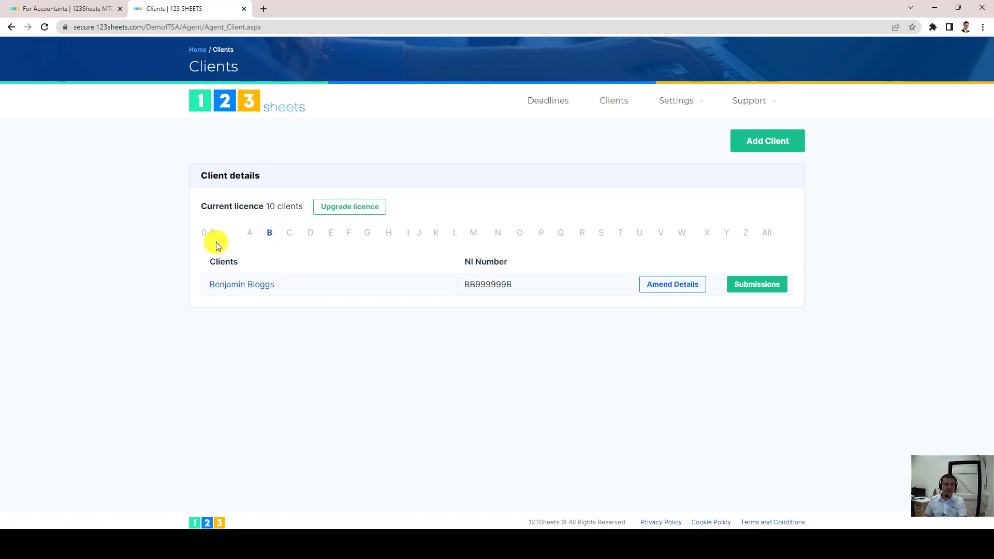
pyautogui.click(767, 233)
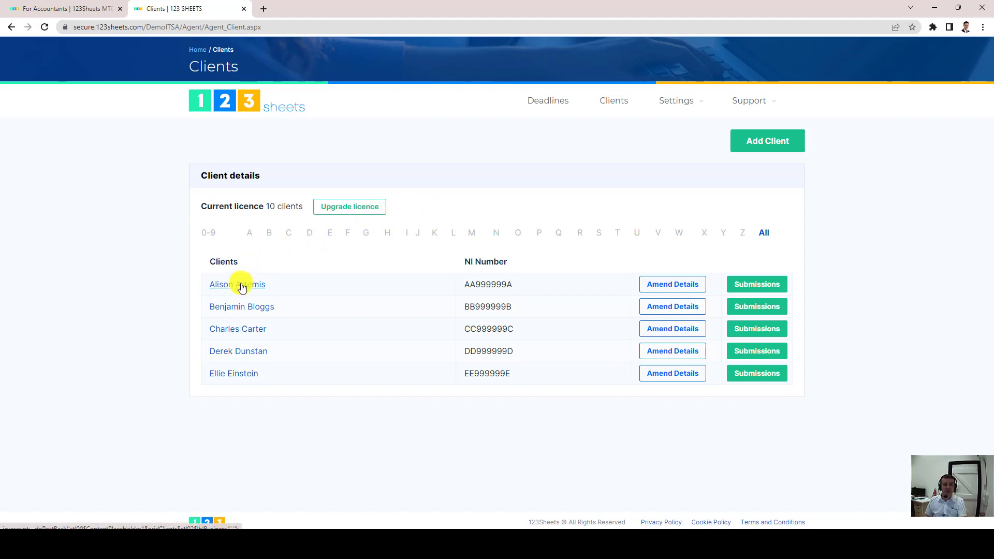
# Step: Start adding a new client and enter the client's full name and NI number
pyautogui.click(767, 141)
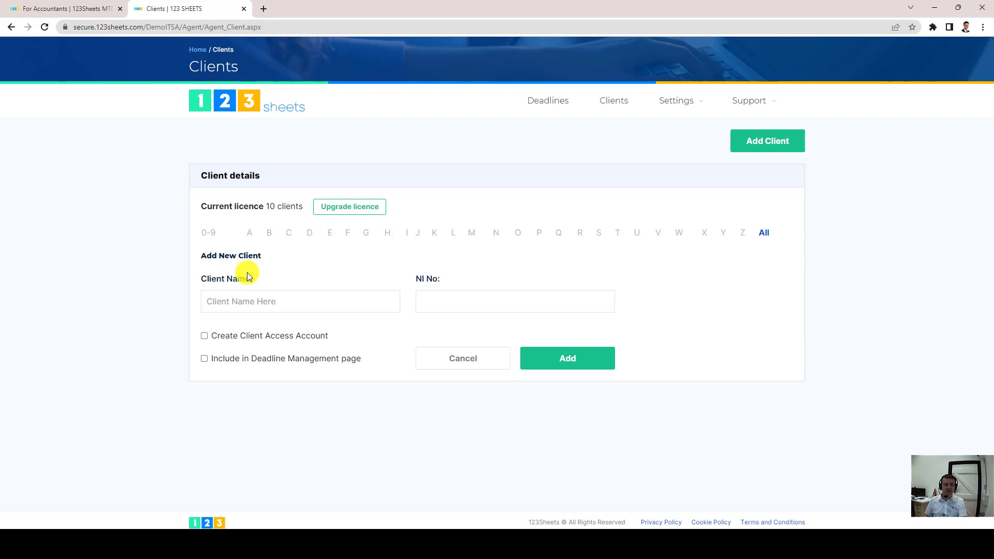
pyautogui.click(224, 301)
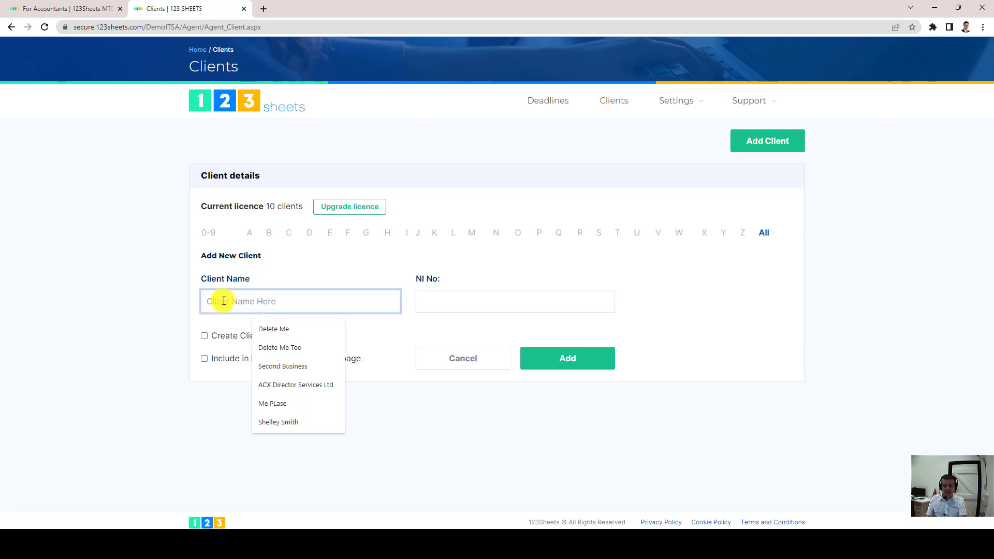
pyautogui.write('Peter')
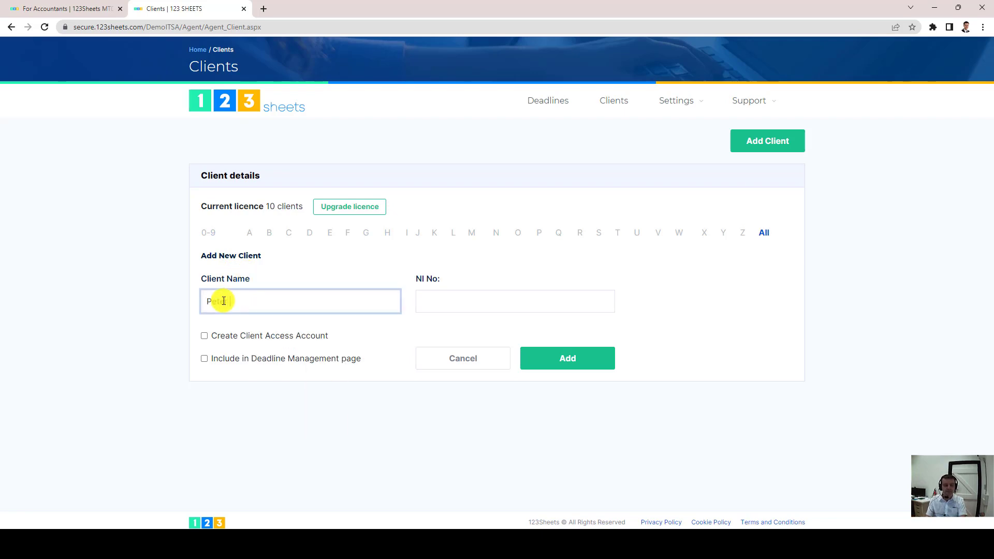
pyautogui.write(' Hamilton')
pyautogui.press('Tab')
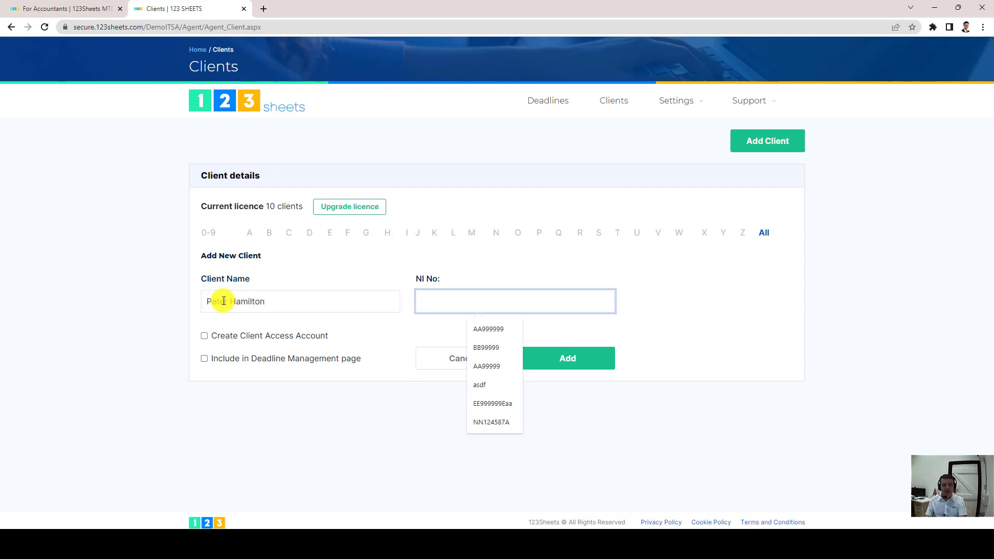
pyautogui.write('AA')
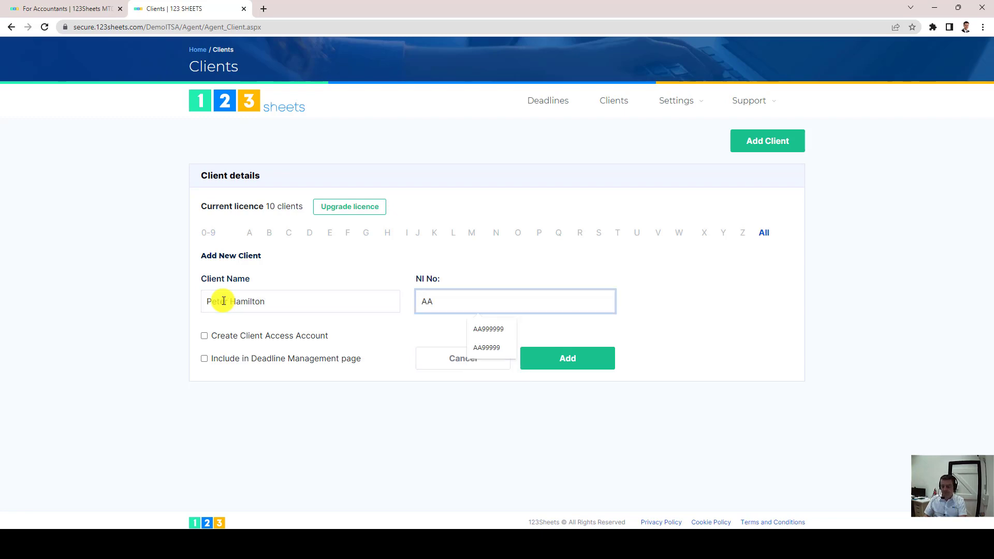
pyautogui.write('111111A')
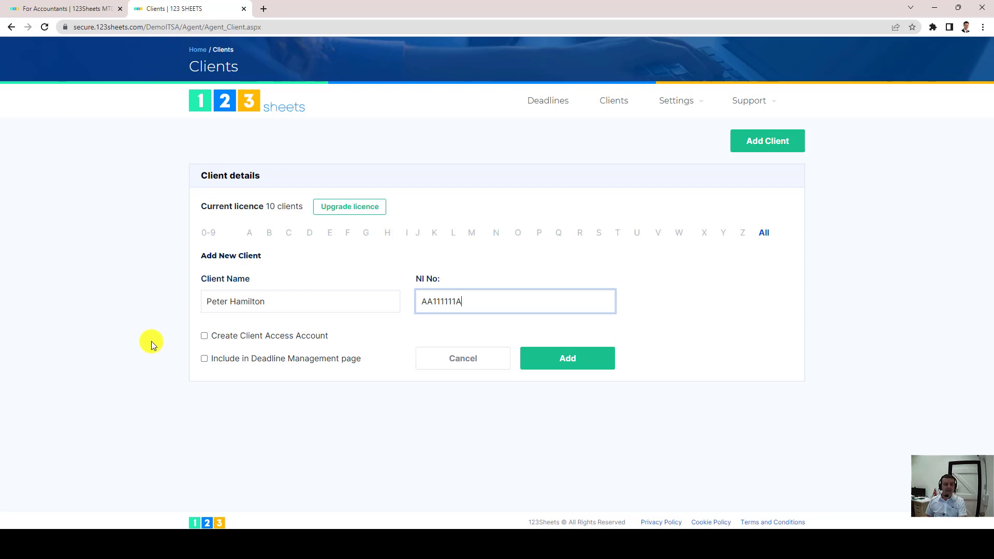
# Step: Enable creation of a client access account for the new client, leaving reminders to the client off
pyautogui.click(204, 335)
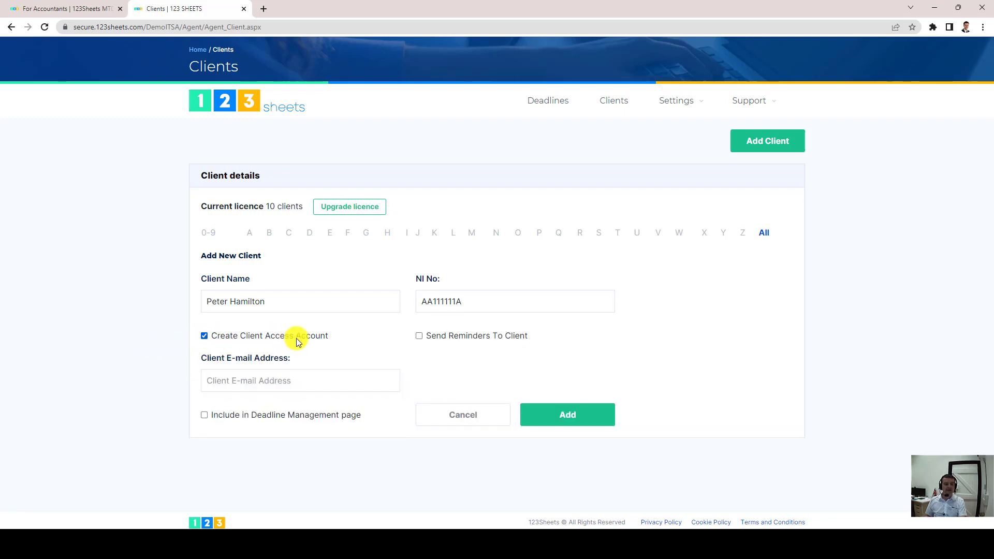
pyautogui.moveTo(327, 337); pyautogui.dragTo(231, 336)
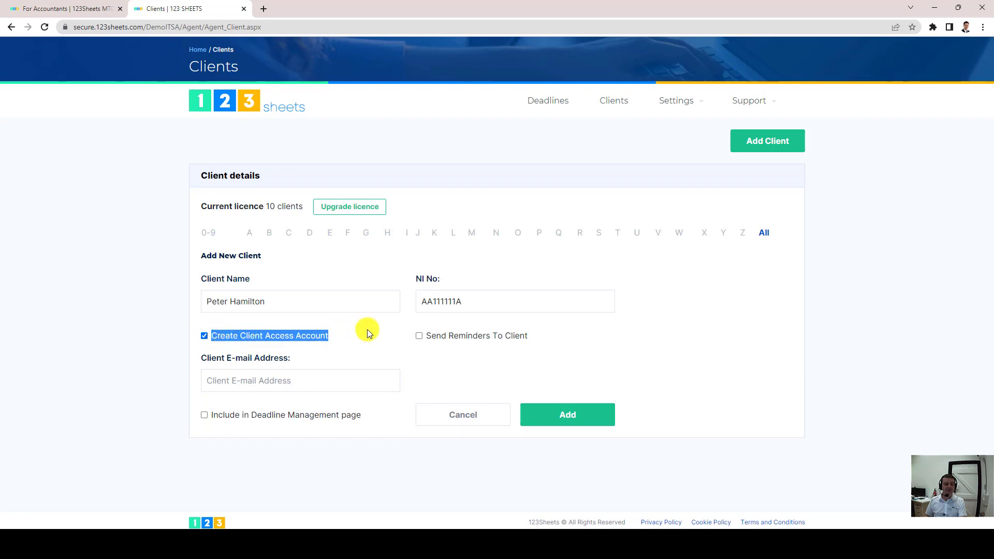
pyautogui.click(337, 337)
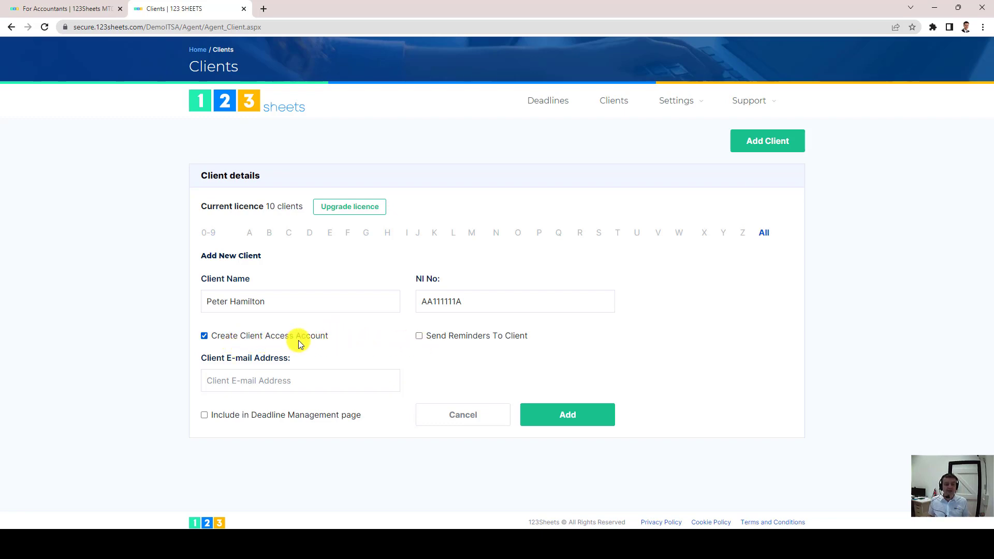
pyautogui.moveTo(529, 338); pyautogui.dragTo(440, 338)
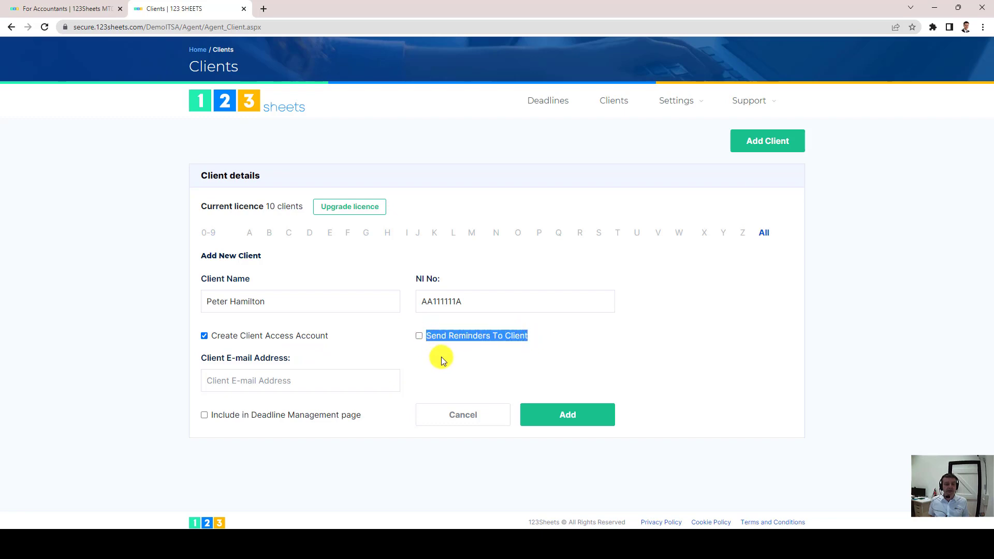
pyautogui.click(446, 356)
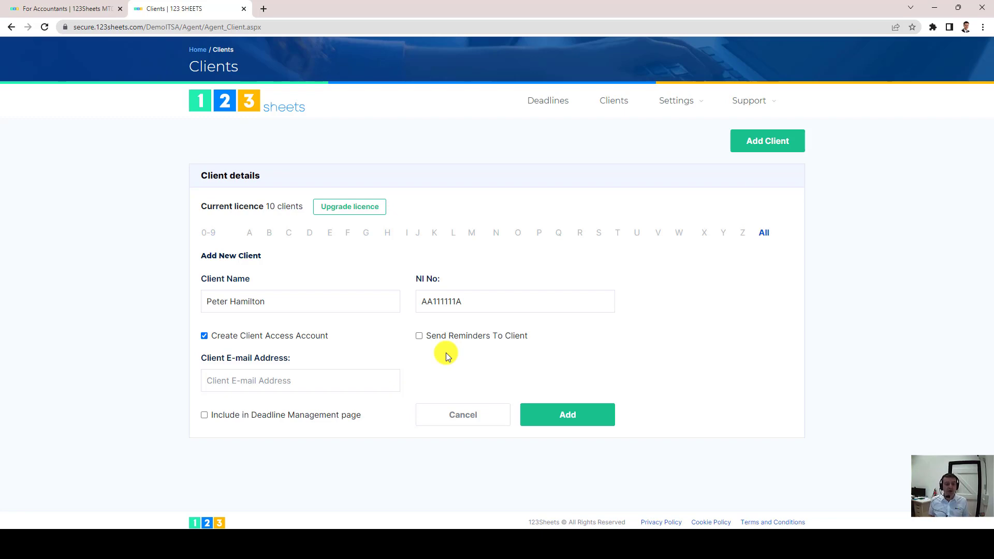
pyautogui.click(419, 336)
pyautogui.click(204, 336)
pyautogui.click(204, 336)
# Step: Leave the client e-mail address blank and include the new client in the Deadline Management page
pyautogui.click(207, 380)
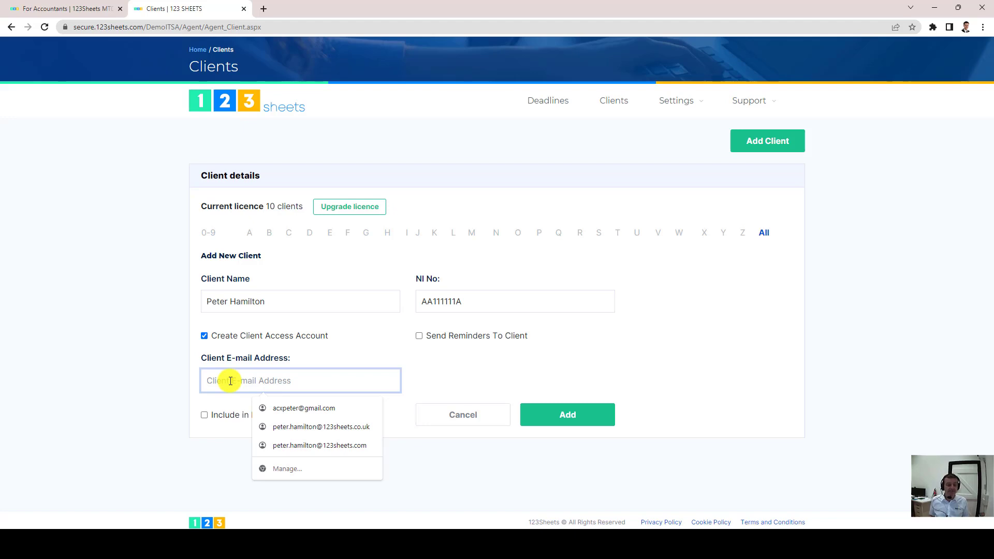
pyautogui.click(214, 440)
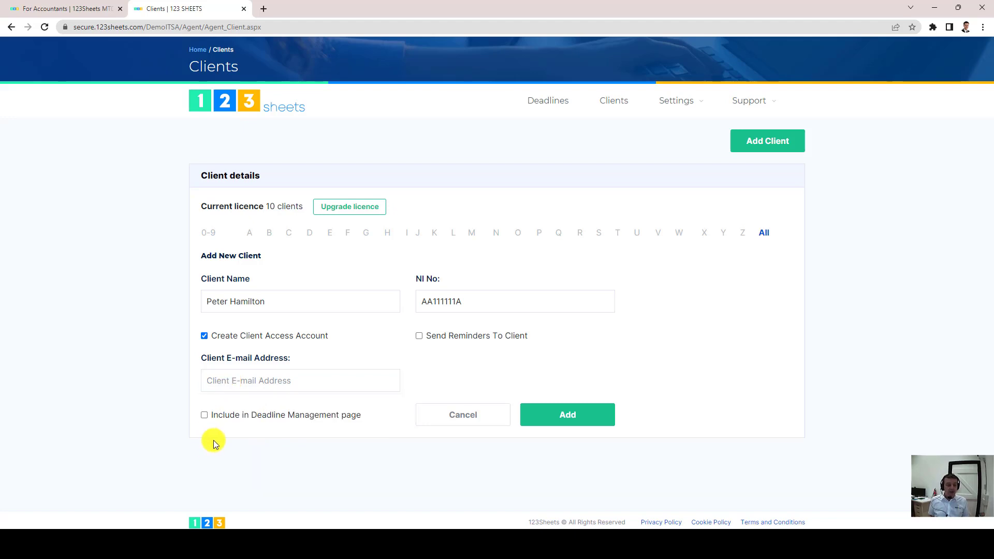
pyautogui.click(204, 416)
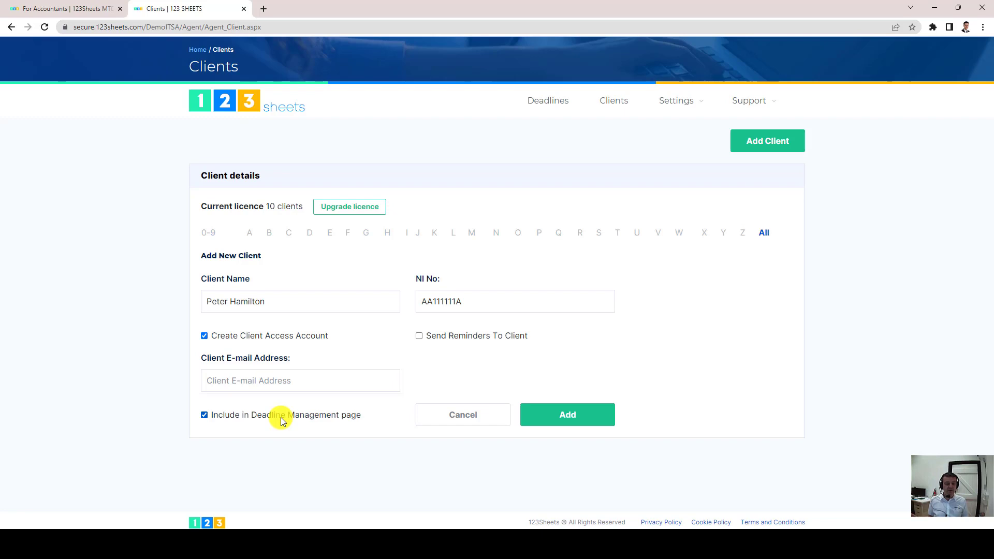
# Step: Review the Deadlines list, and then check the Deadline Management inclusion option in the second client's details
pyautogui.click(550, 104)
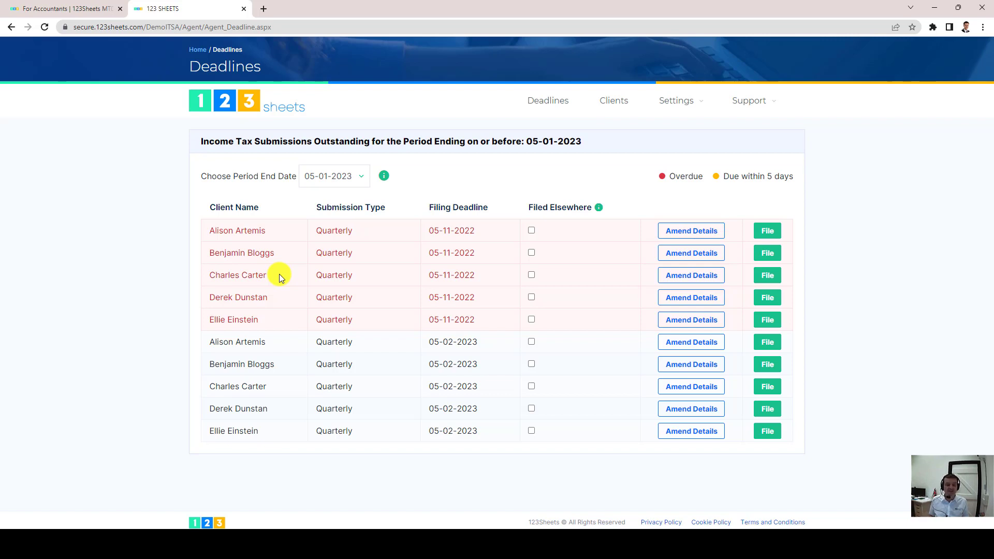
pyautogui.click(614, 101)
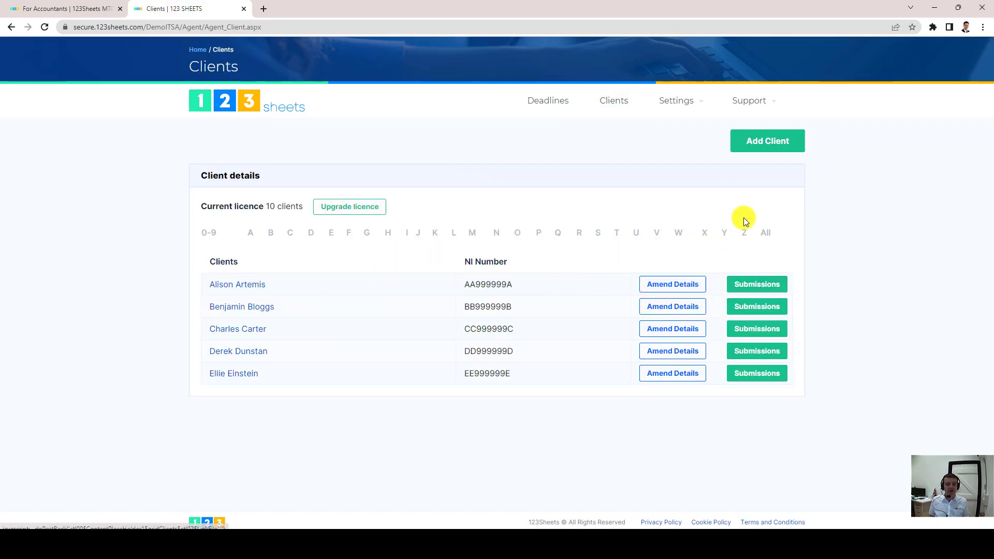
pyautogui.click(659, 310)
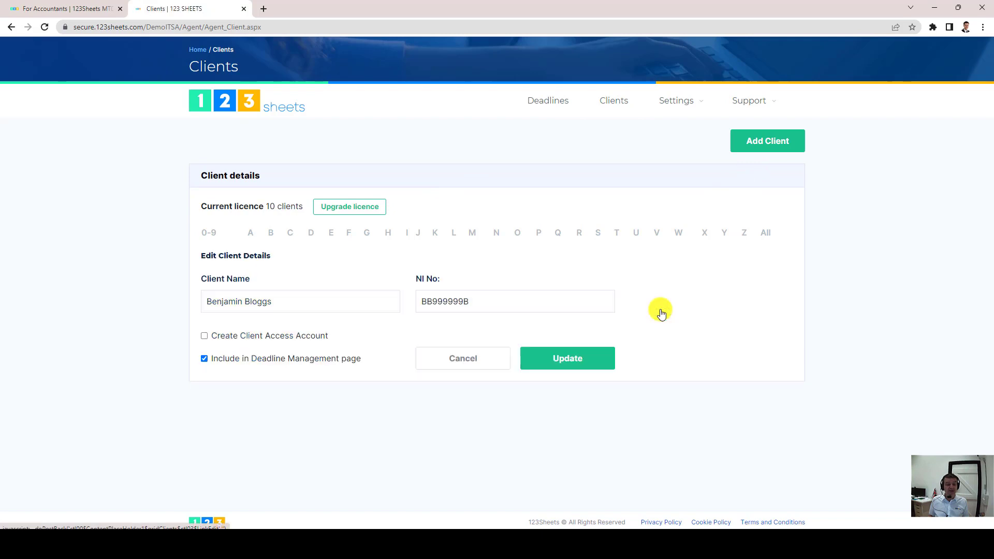
pyautogui.click(205, 359)
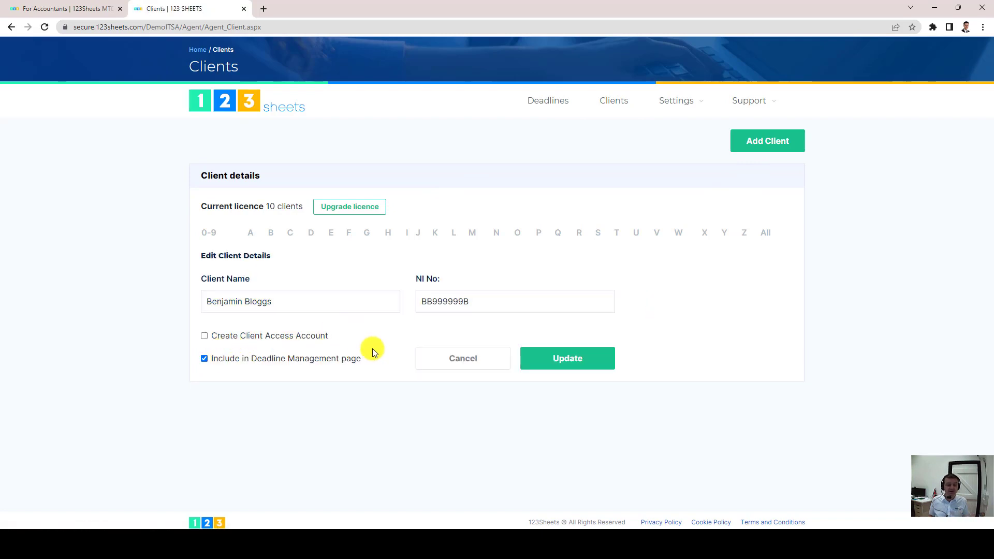
pyautogui.moveTo(362, 359); pyautogui.dragTo(225, 359)
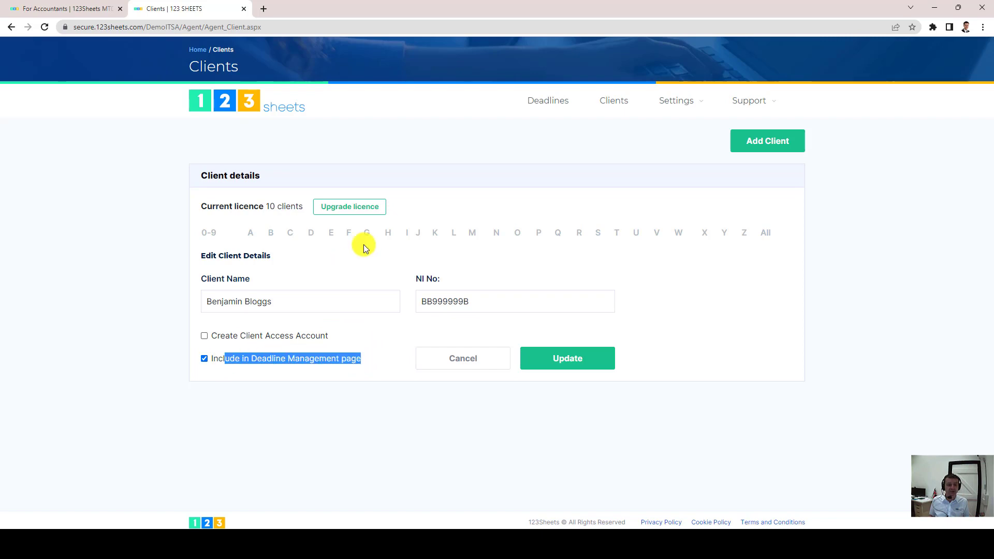
# Step: Try to mark the second client's 05-11-2022 quarterly submission as filed elsewhere with the explanation "Filed via XYZ software"
pyautogui.click(541, 115)
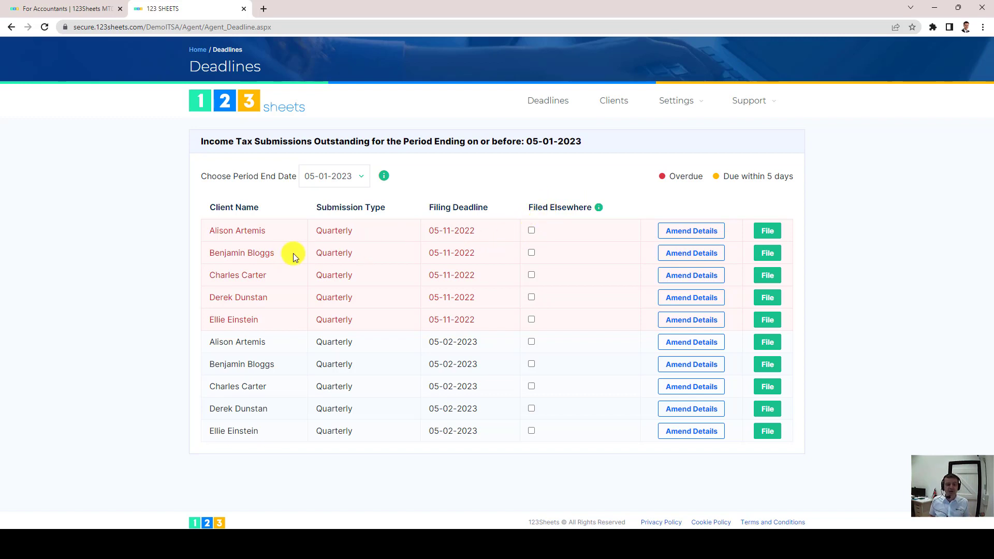
pyautogui.click(532, 254)
pyautogui.click(536, 259)
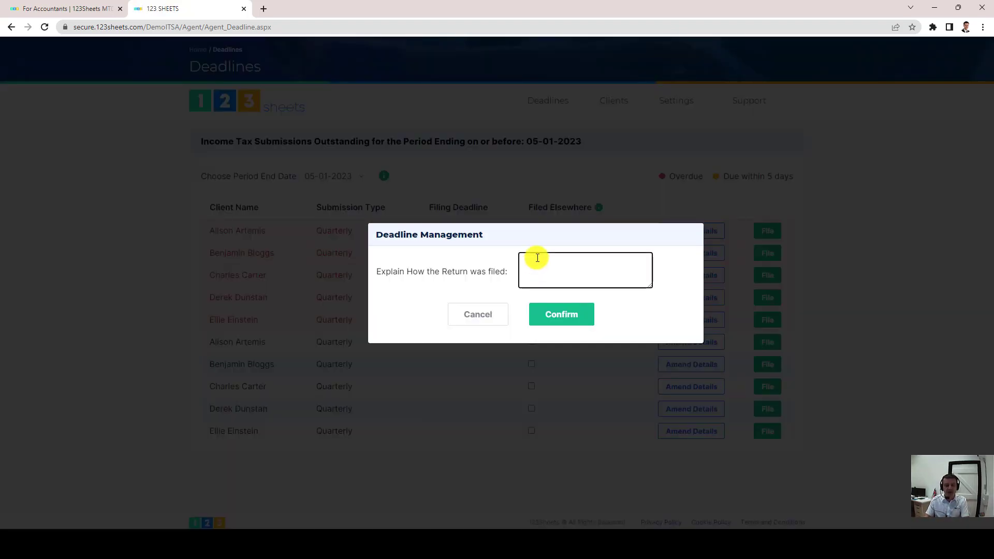
pyautogui.write('Filed via XYZ siof')
pyautogui.press('BackSpace')
pyautogui.write('oft')
pyautogui.press('BackSpace')
pyautogui.press('BackSpace')
pyautogui.press('BackSpace')
pyautogui.press('BackSpace')
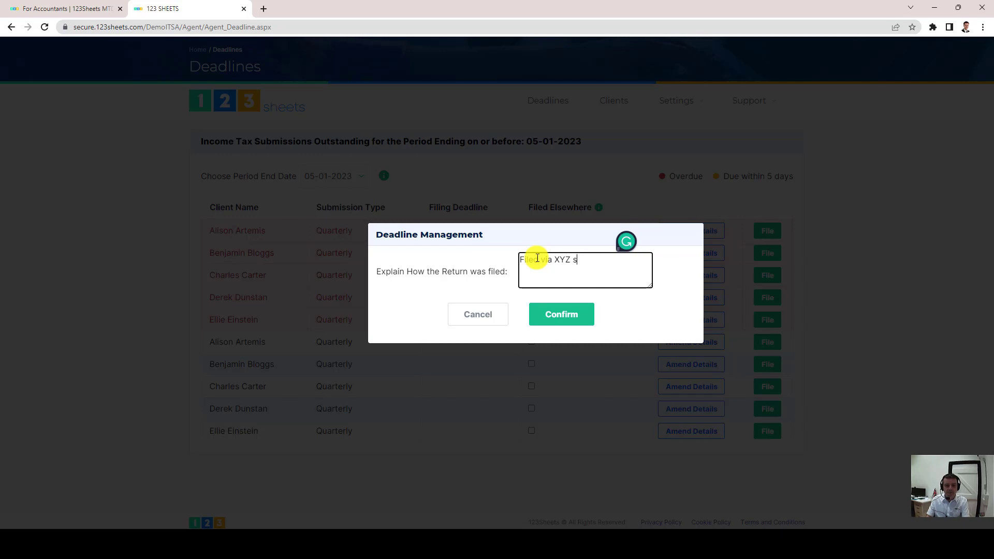
pyautogui.write('oftware')
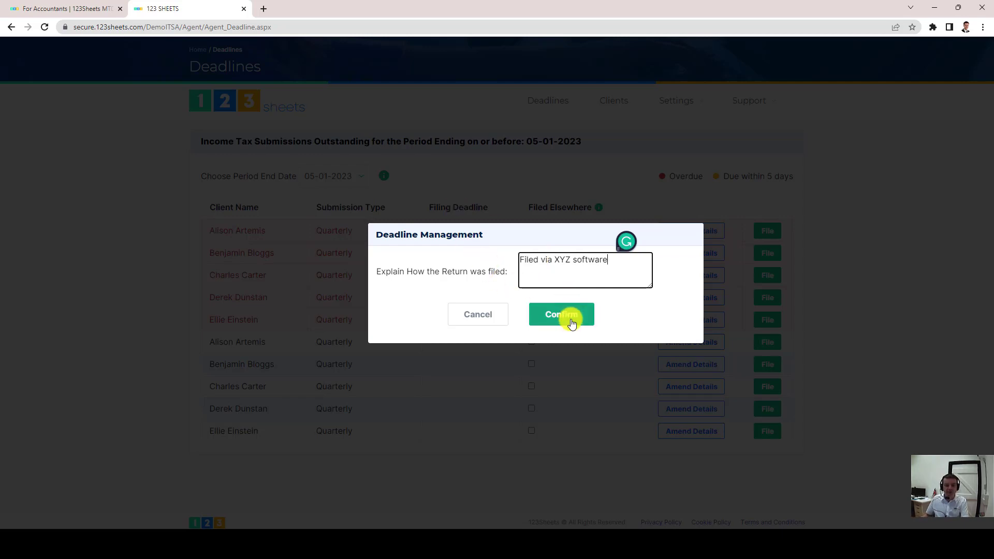
pyautogui.click(568, 321)
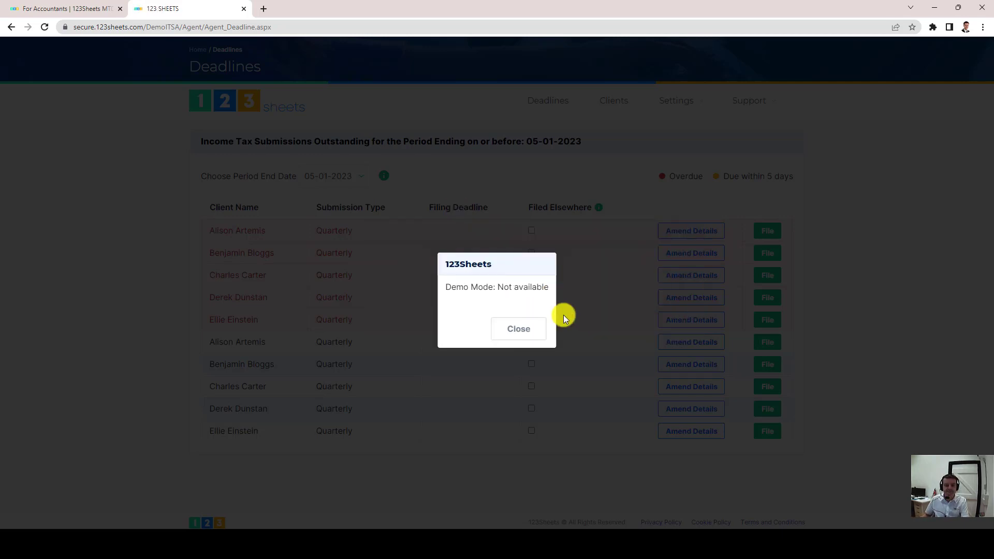
pyautogui.click(522, 329)
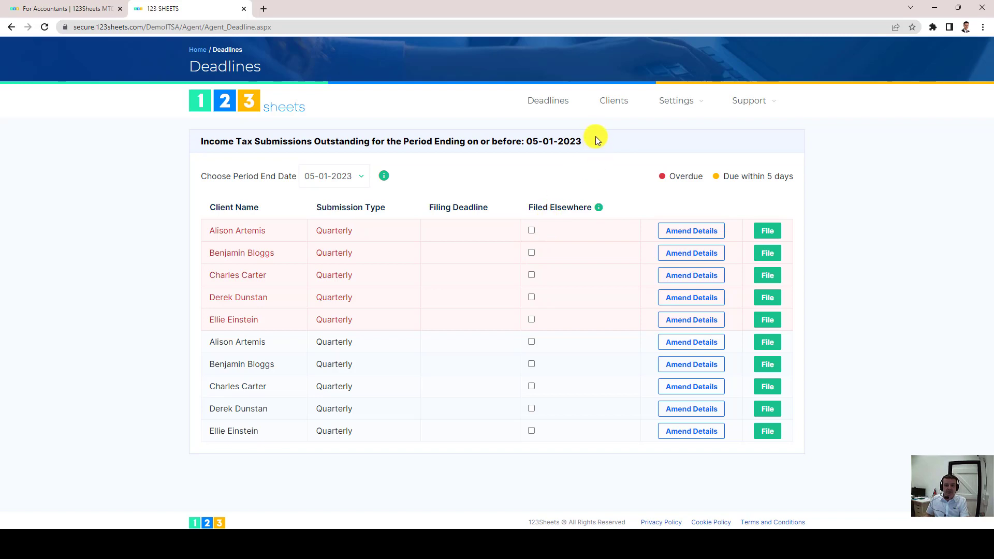
# Step: Go to the User Access settings and open the first user's details for editing
pyautogui.click(677, 100)
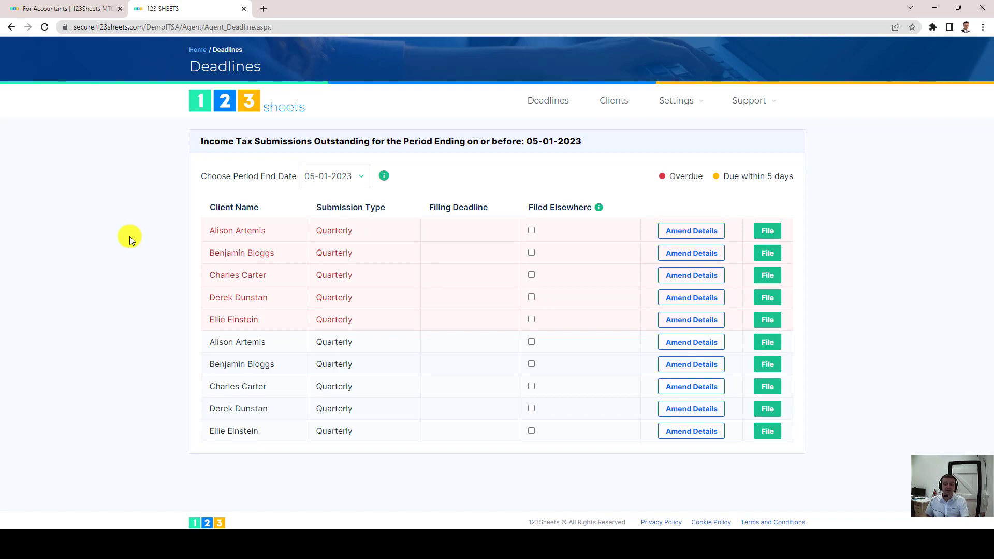
pyautogui.moveTo(700, 102)
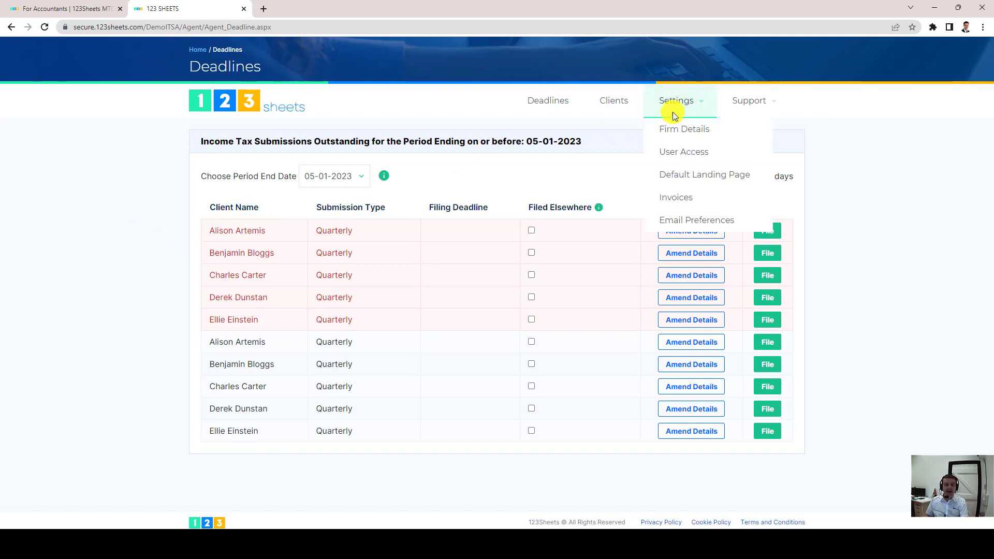
pyautogui.click(669, 154)
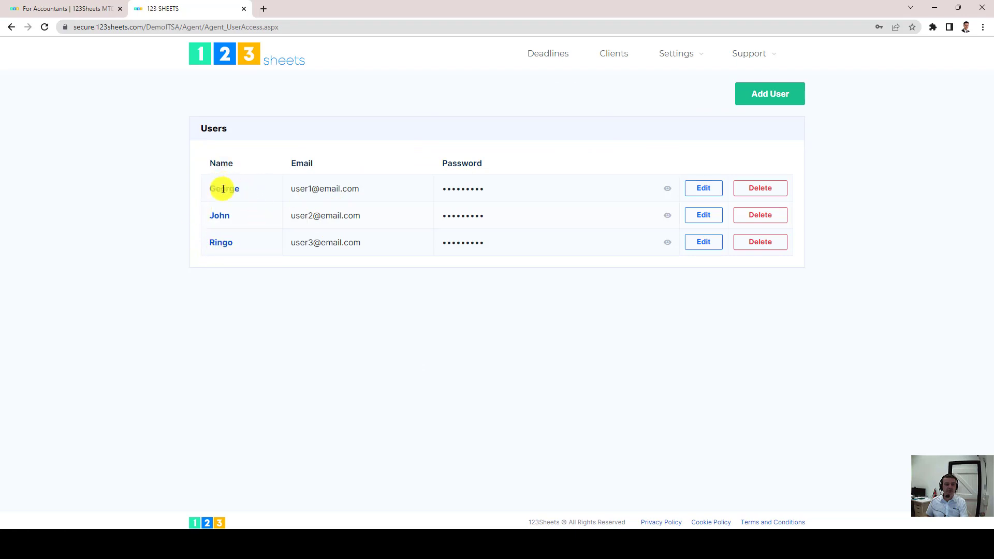
pyautogui.click(666, 189)
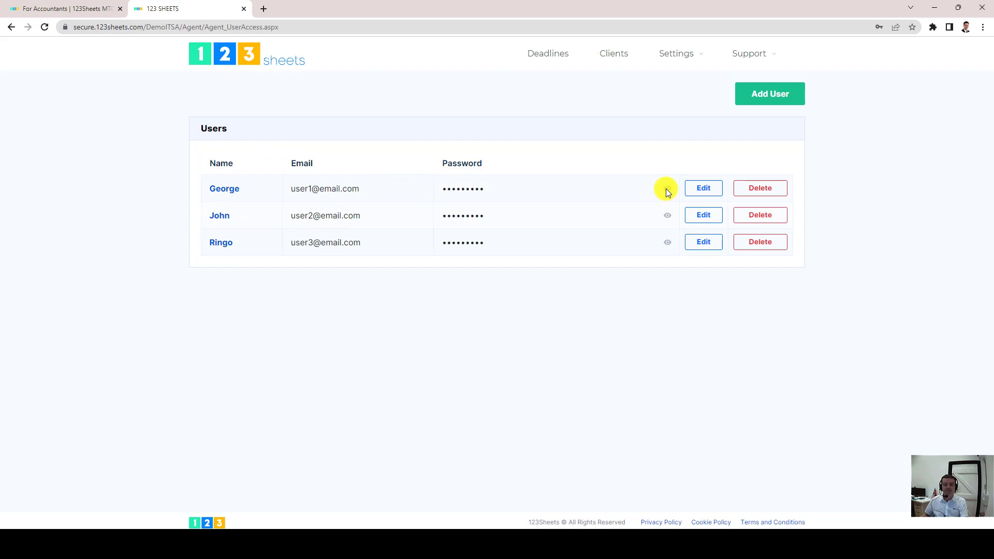
pyautogui.click(706, 190)
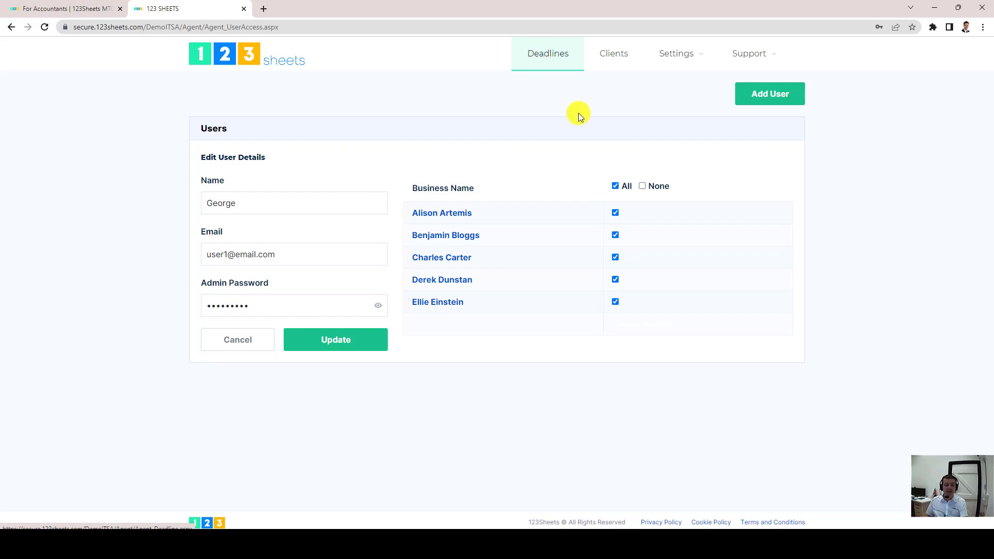
# Step: Try to restrict the first user's access to only the second and fourth clients, and discard the edit
pyautogui.click(643, 186)
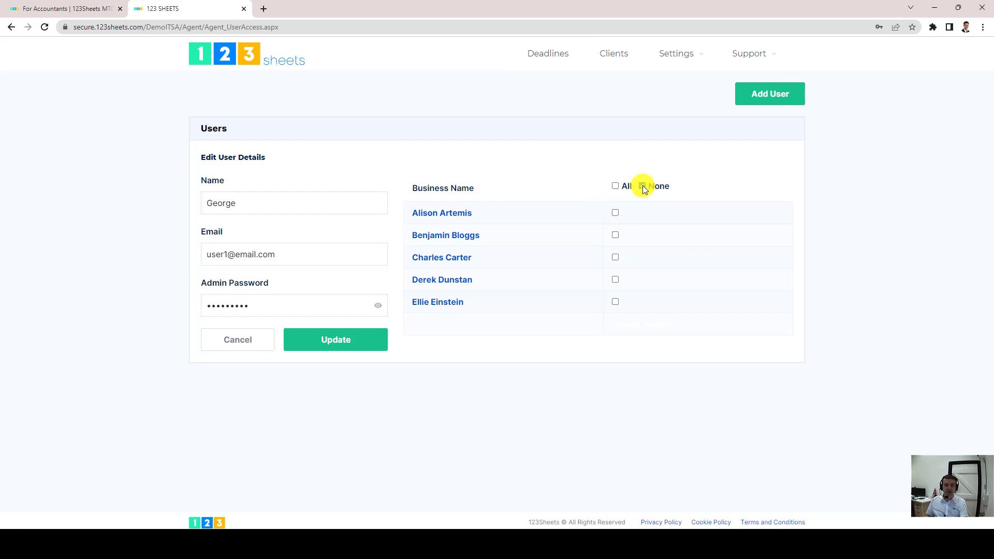
pyautogui.click(615, 186)
pyautogui.click(642, 186)
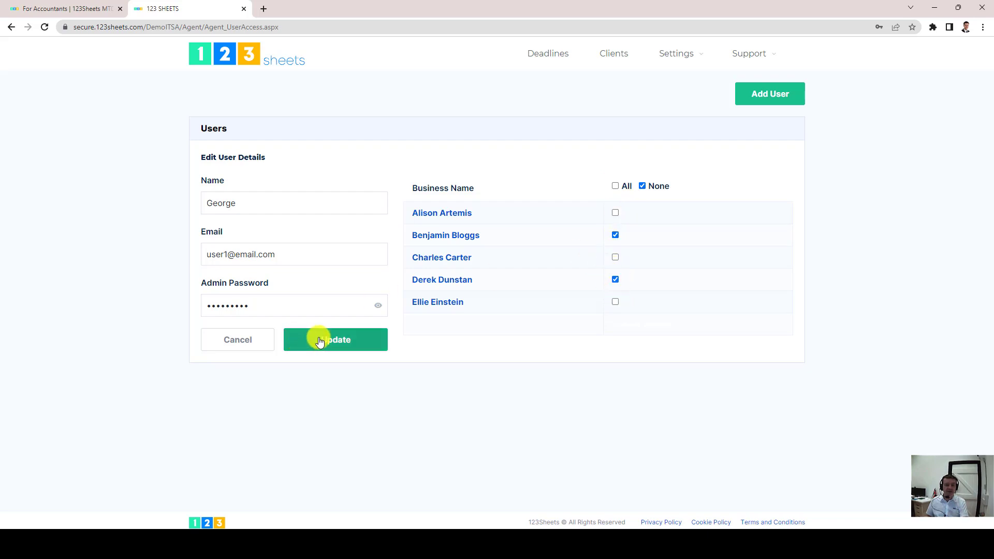
pyautogui.click(244, 340)
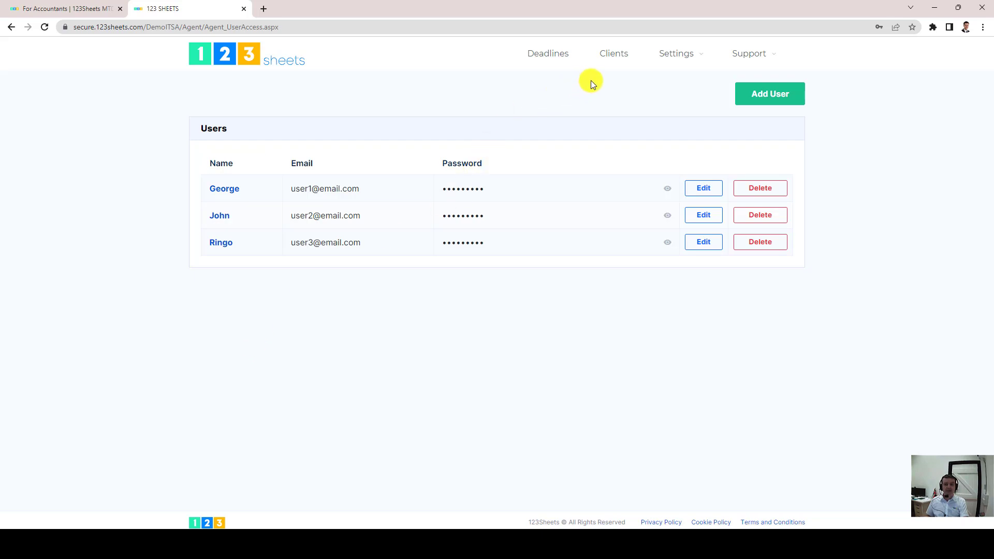
# Step: Open the first client's income tax submissions and compare the outstanding obligations with the filed history
pyautogui.click(612, 60)
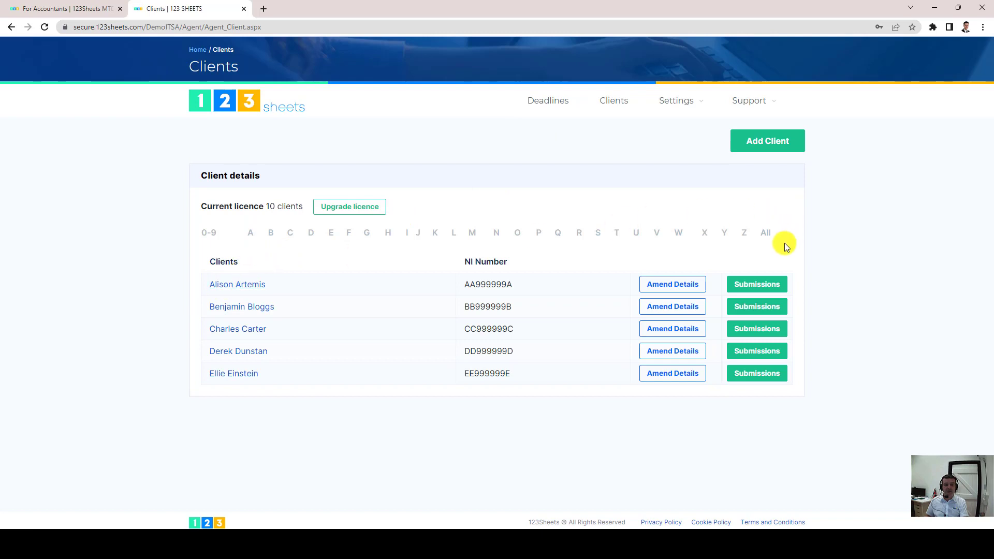
pyautogui.click(760, 286)
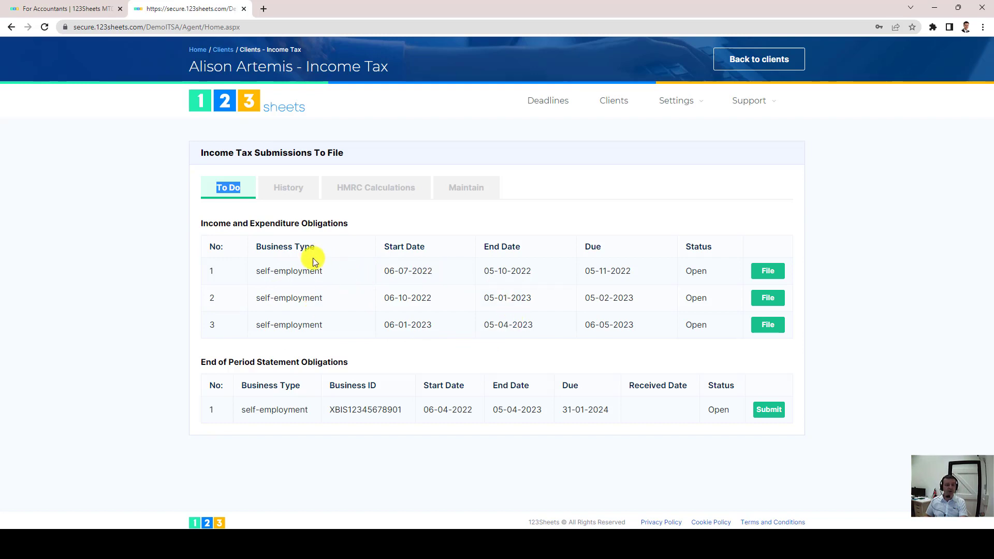
pyautogui.click(294, 193)
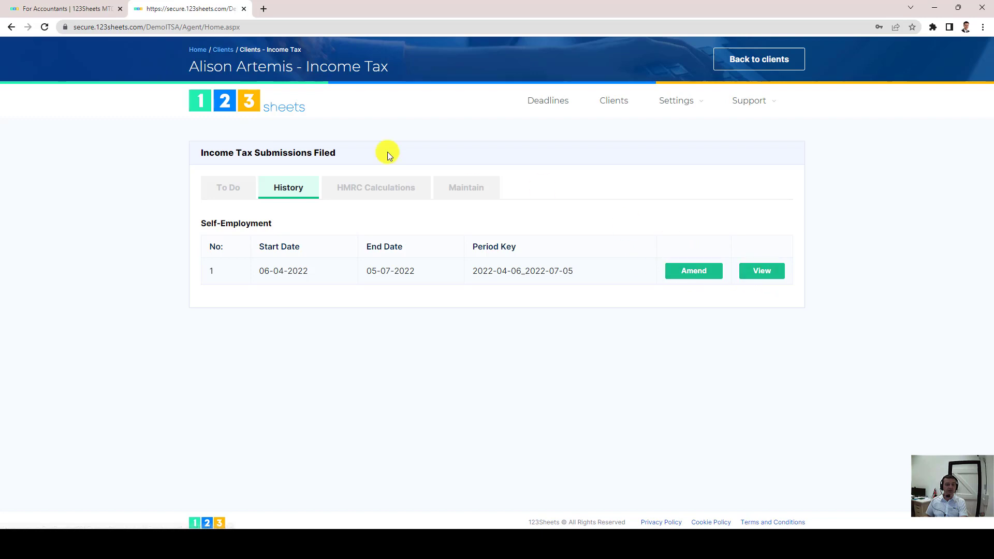
pyautogui.click(233, 188)
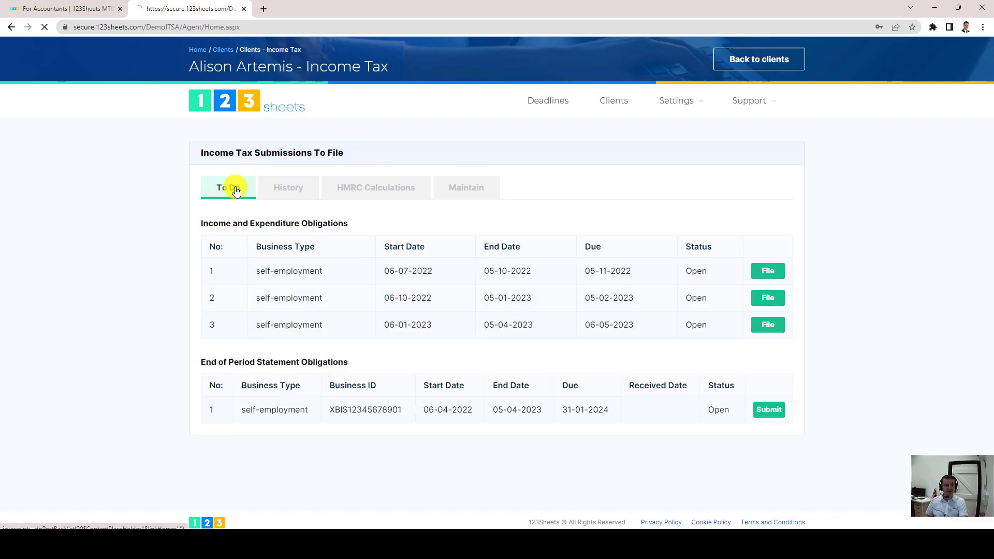
pyautogui.click(293, 190)
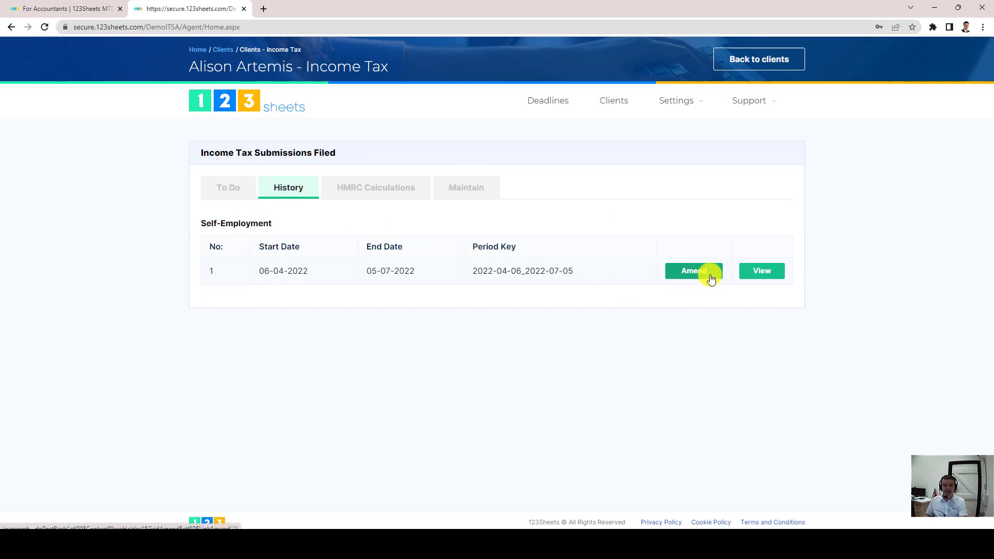
pyautogui.click(228, 188)
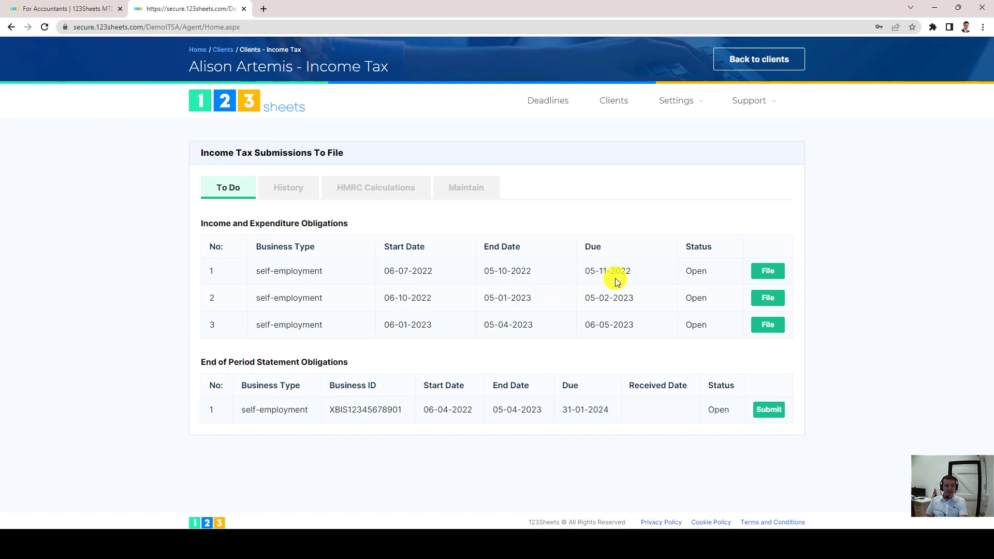
# Step: Examine the due dates and business type of the outstanding obligations, and recheck the client's filed submissions
pyautogui.moveTo(630, 270); pyautogui.dragTo(586, 271)
pyautogui.click(626, 300)
pyautogui.click(324, 271)
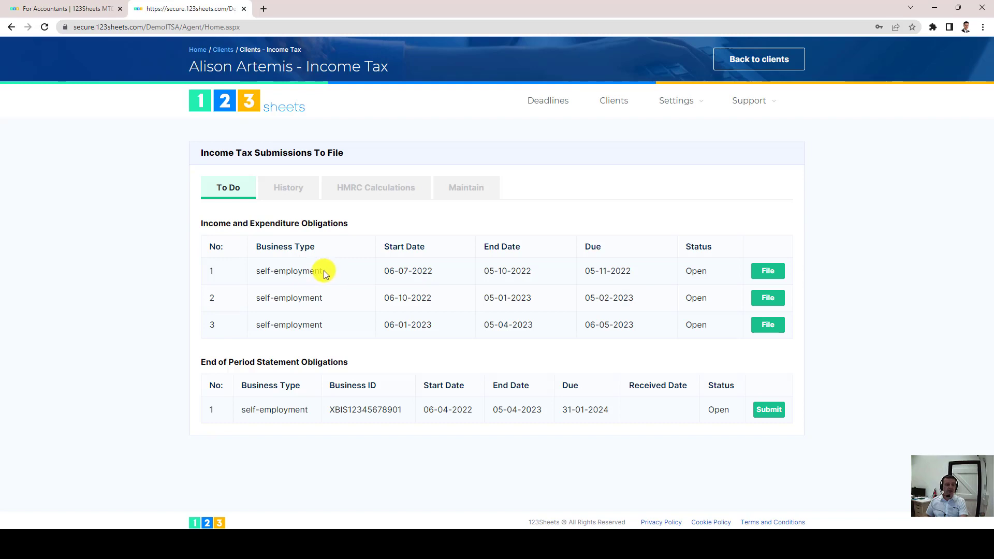
pyautogui.moveTo(324, 270); pyautogui.dragTo(257, 269)
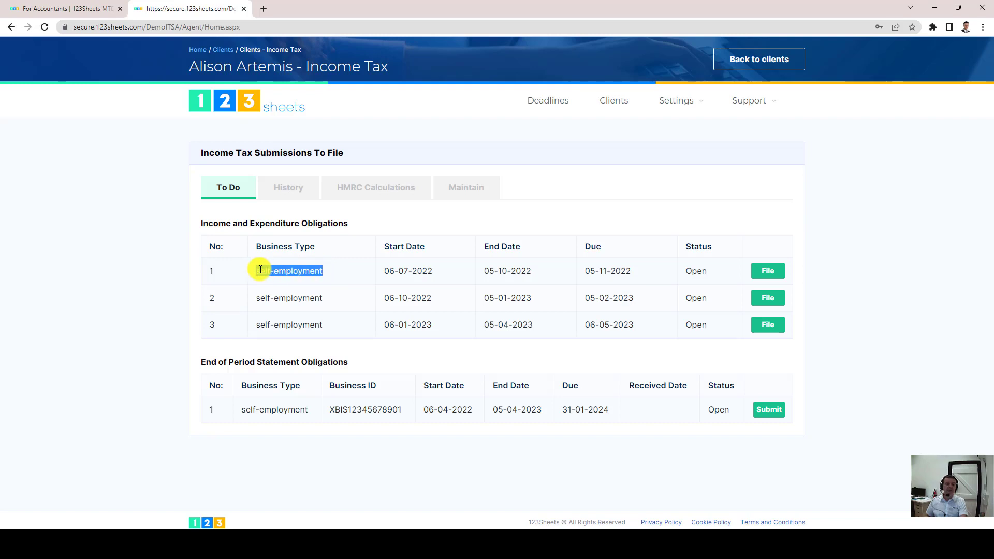
pyautogui.click(334, 272)
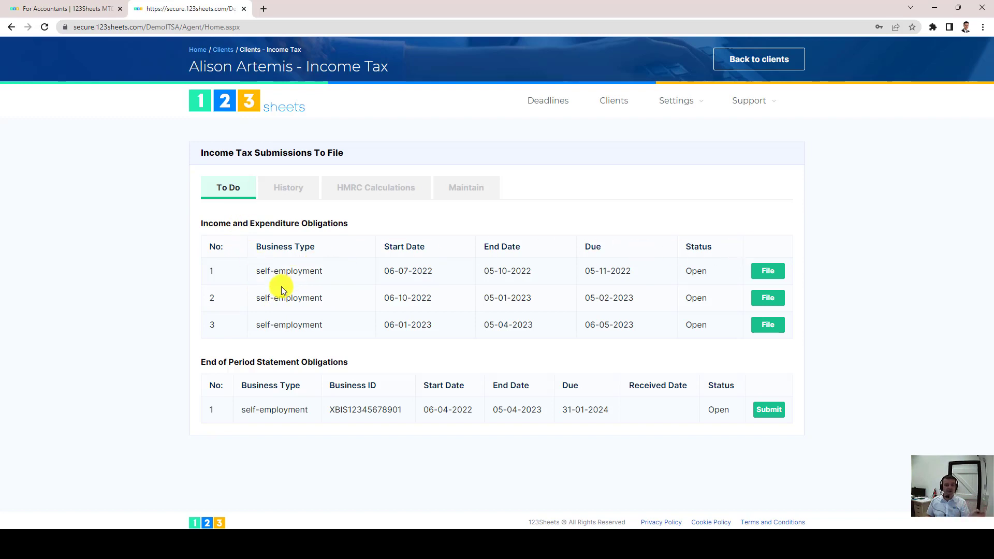
pyautogui.click(293, 192)
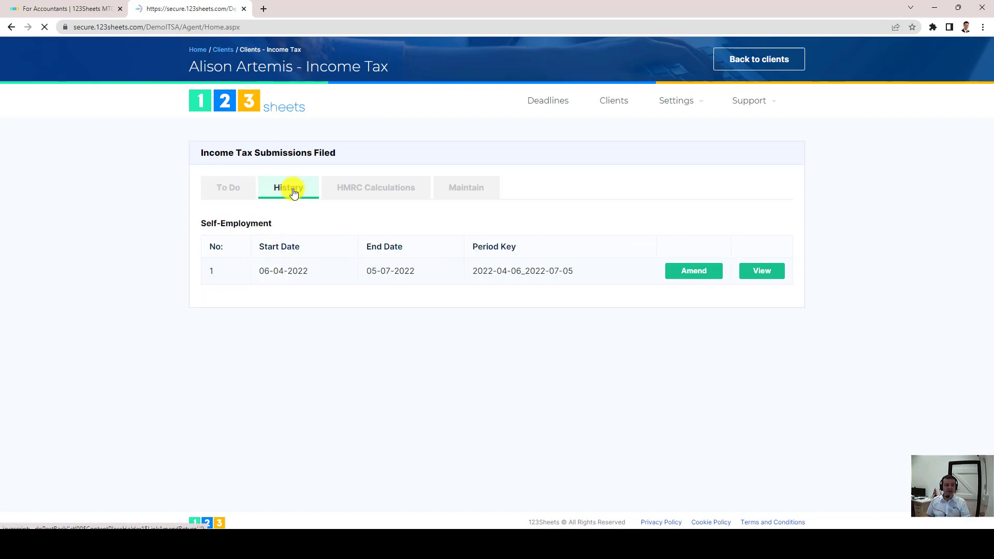
pyautogui.click(237, 191)
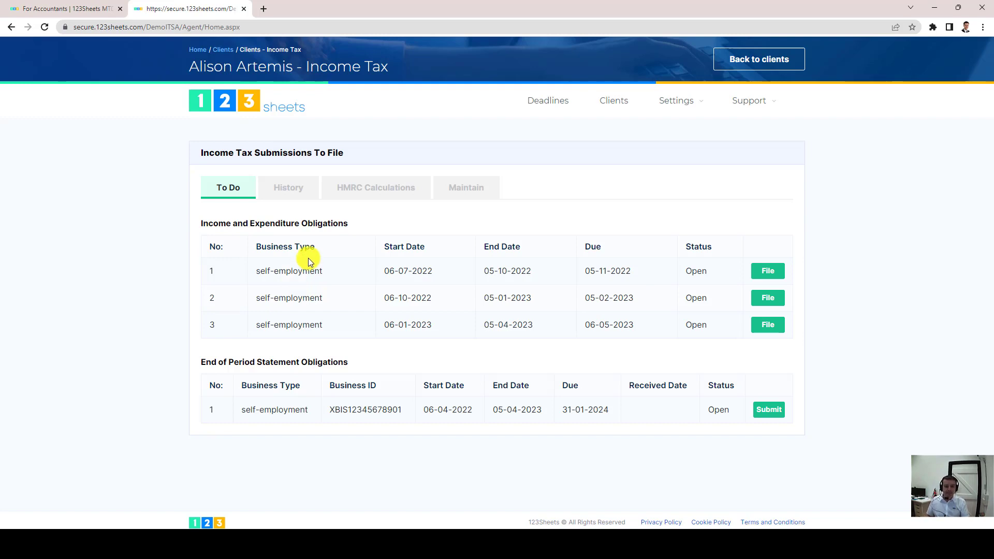
# Step: Start filing the first client's 06-07-2022 to 05-10-2022 obligation and select 123sheets pdf as the upload format
pyautogui.click(764, 269)
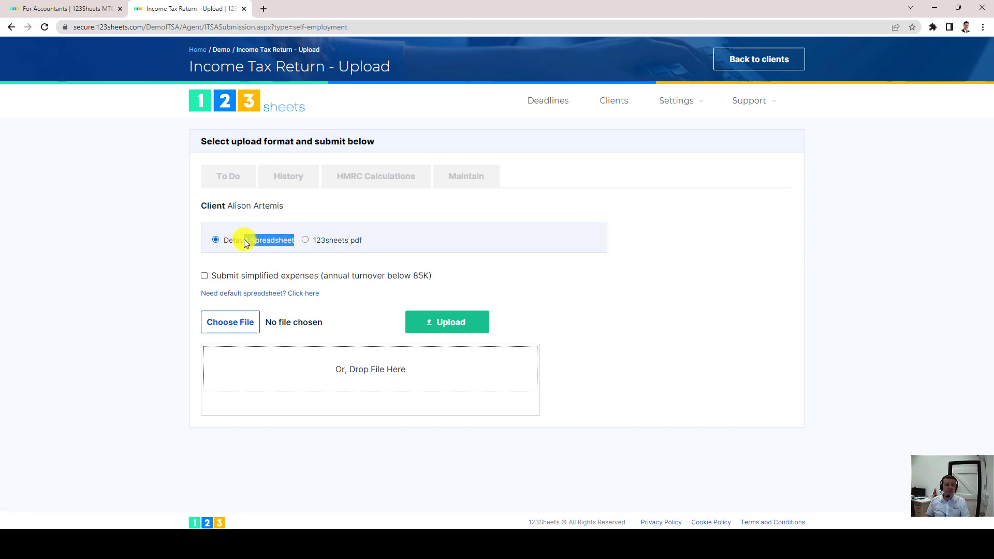
pyautogui.moveTo(235, 241); pyautogui.dragTo(227, 242)
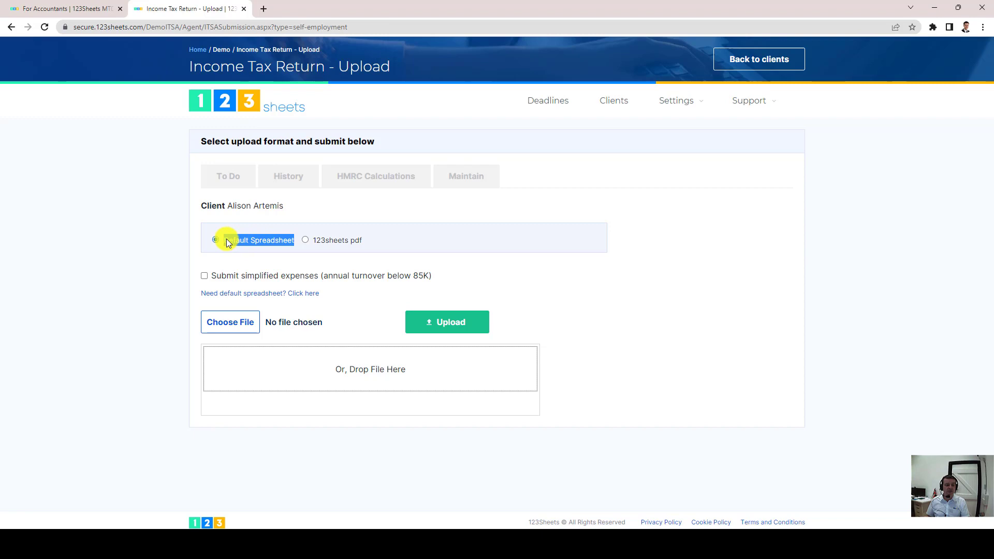
pyautogui.click(157, 295)
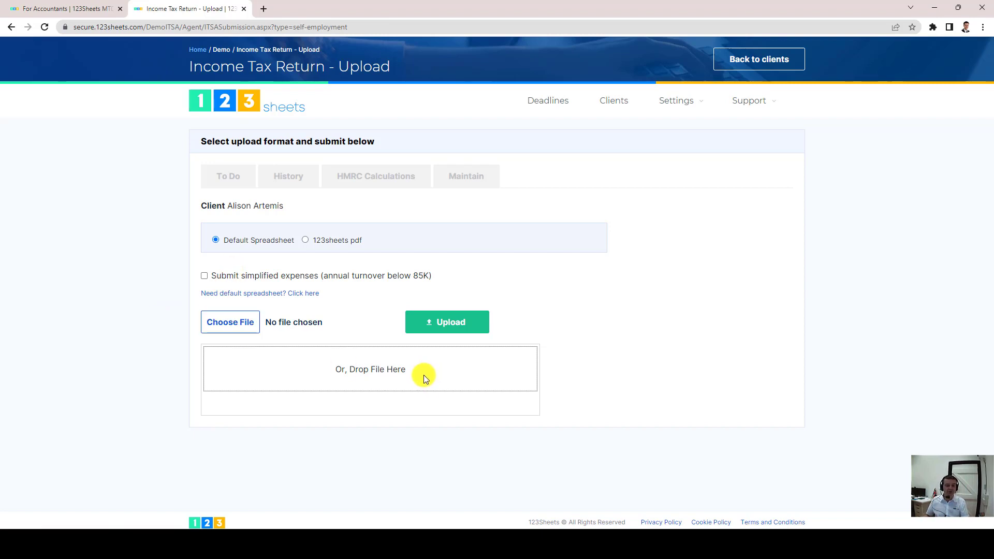
pyautogui.moveTo(424, 379); pyautogui.dragTo(334, 379)
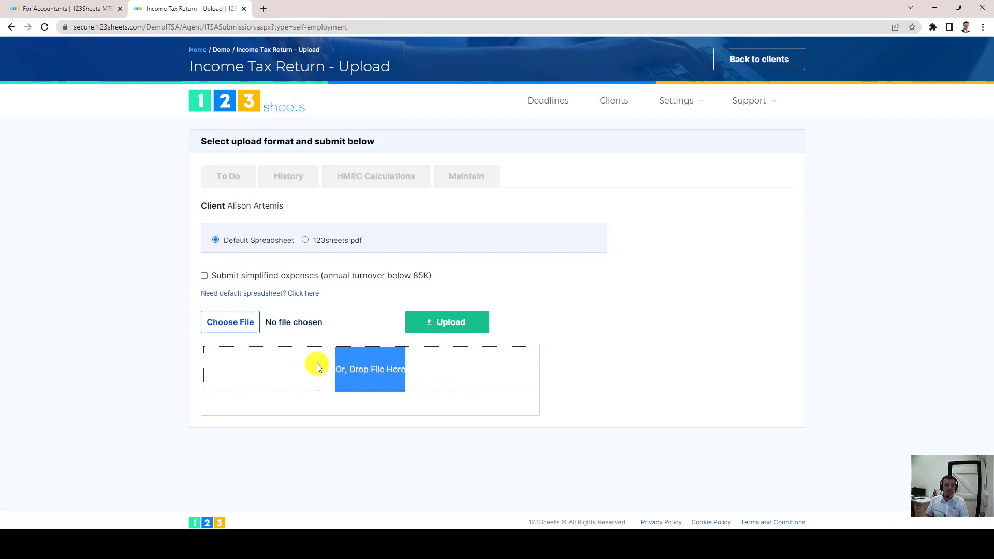
pyautogui.click(135, 334)
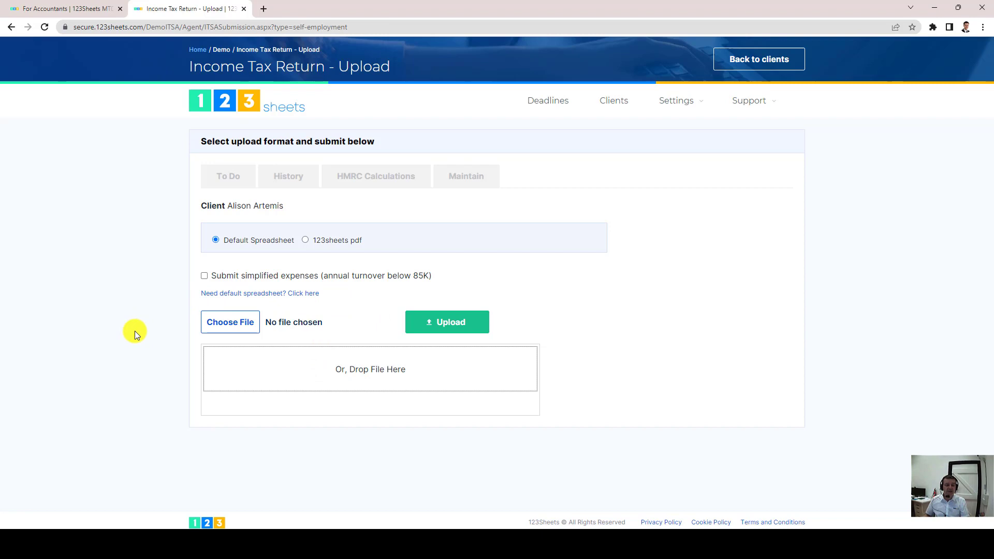
pyautogui.click(306, 240)
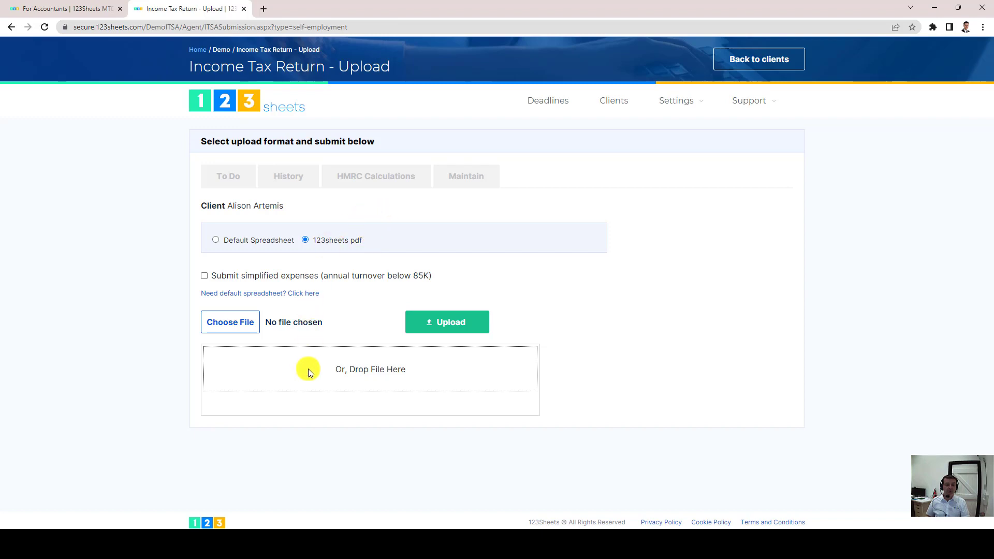
pyautogui.moveTo(406, 371); pyautogui.dragTo(333, 374)
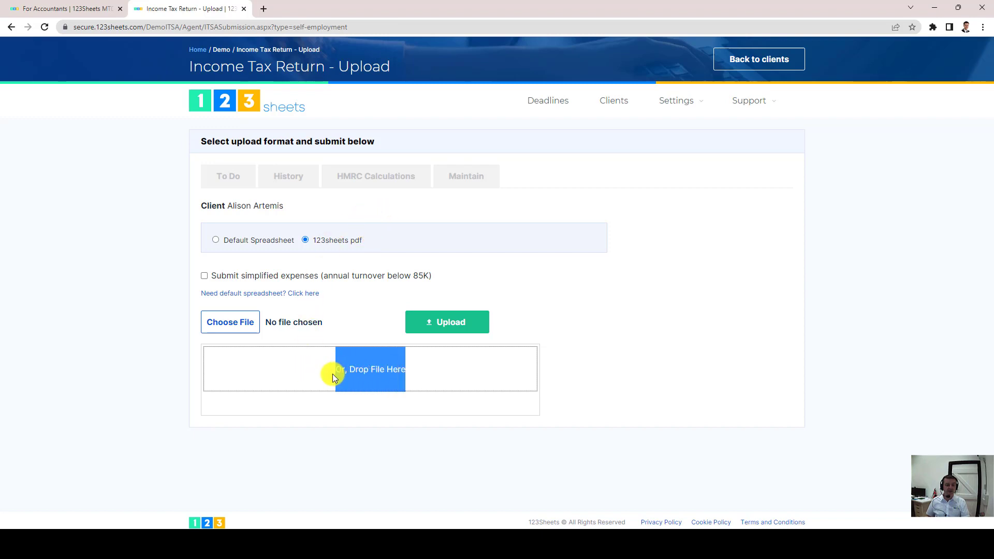